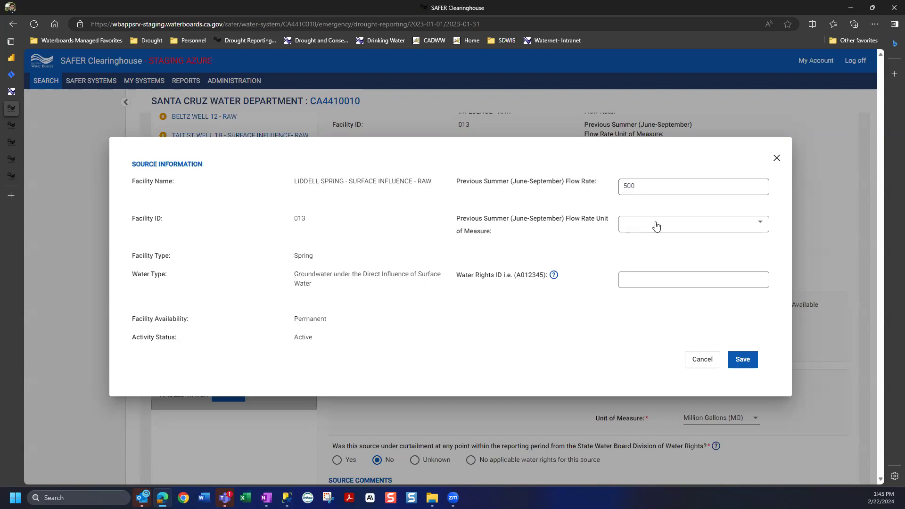
Set the unit of measure for the previous summer flow rate to Gallons per Minute (GPM)
double_click(528, 221)
left_click(528, 221)
left_click(584, 227)
left_click(662, 225)
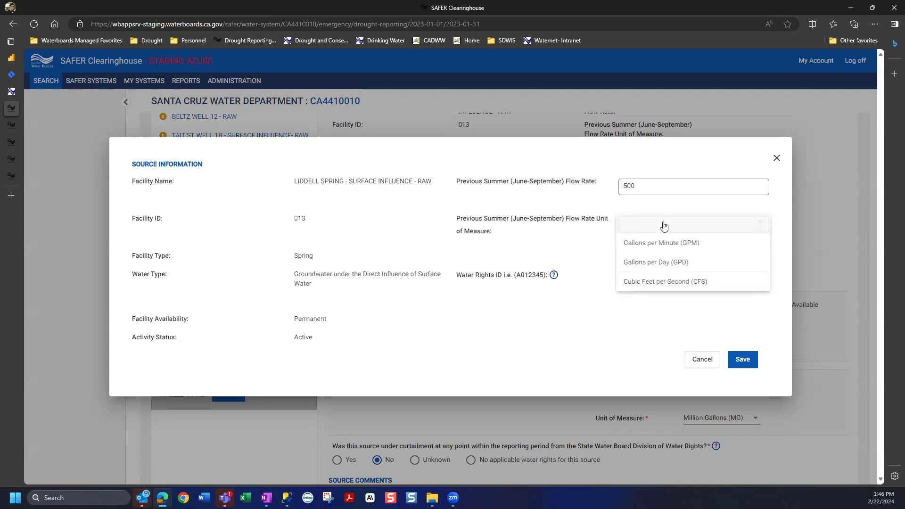
left_click(660, 250)
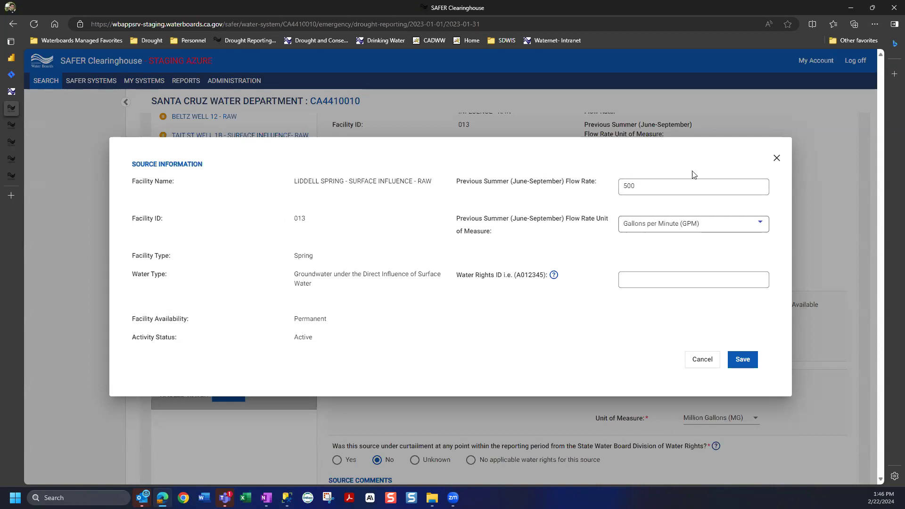
Read the help note for Water Rights ID and add "unknown" as the source's Water Rights ID
left_click(665, 282)
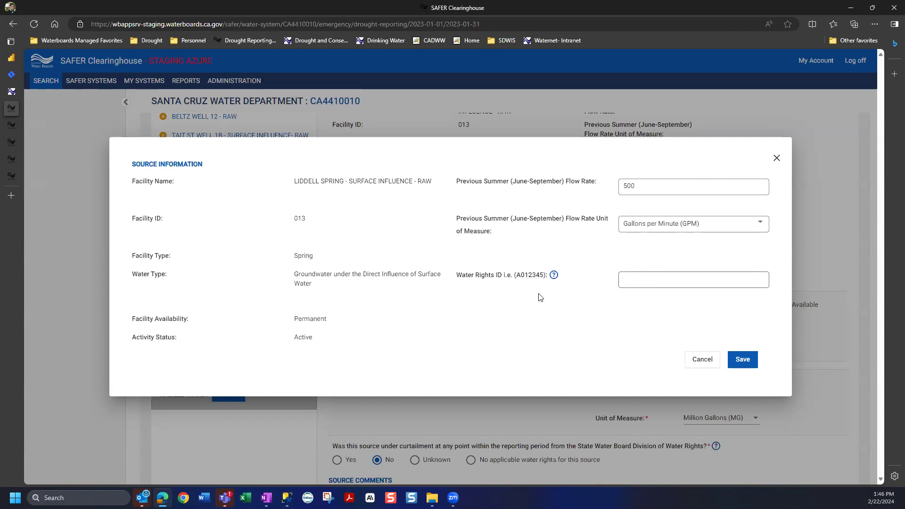
left_click(553, 275)
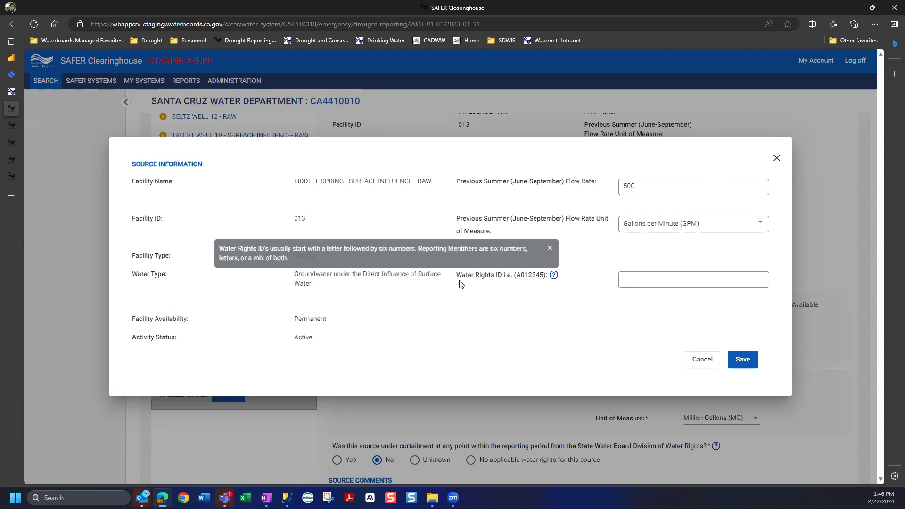
left_click(649, 279)
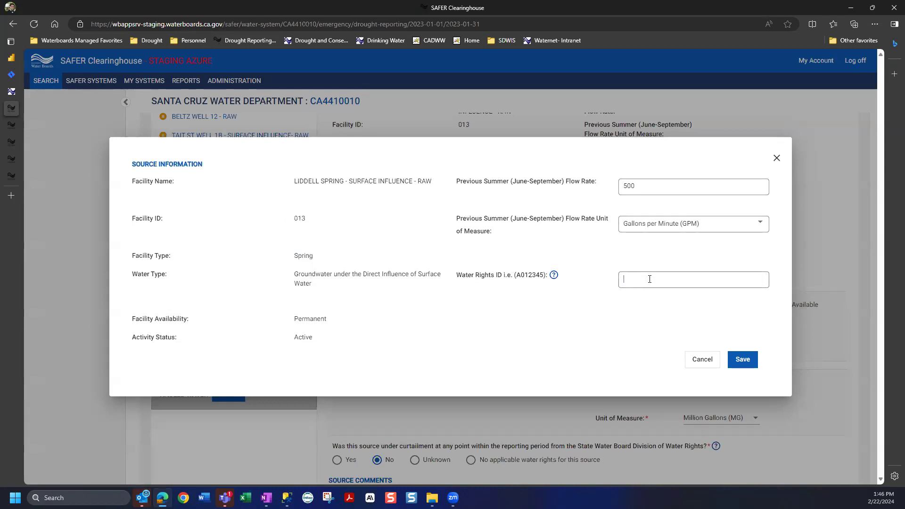
type("unknown")
key("Return")
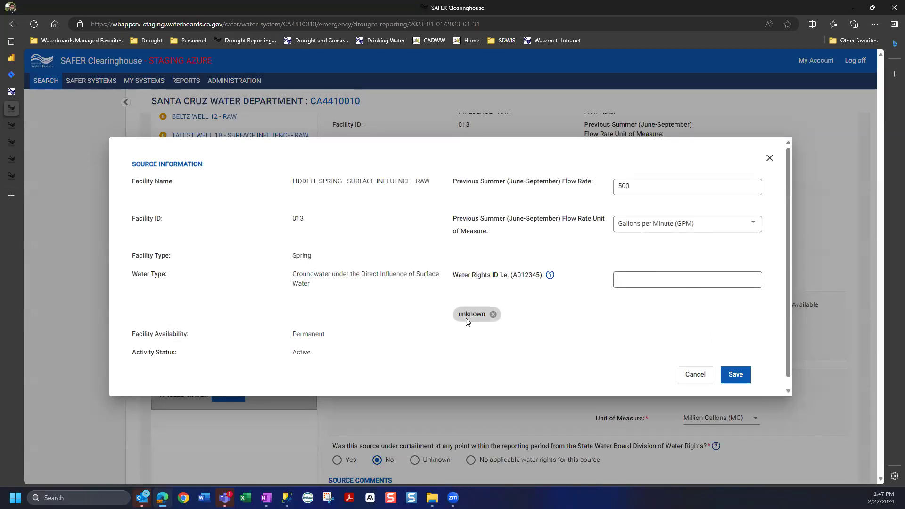
Check the example format given for the Water Rights ID and save the source information for Liddell Spring
triple_click(522, 275)
left_click(521, 274)
left_click_drag(513, 275, 541, 277)
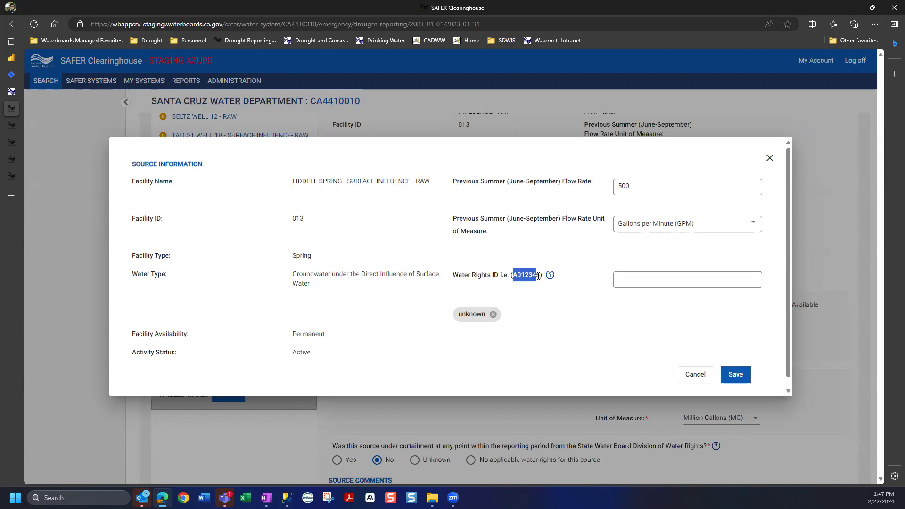
left_click(654, 282)
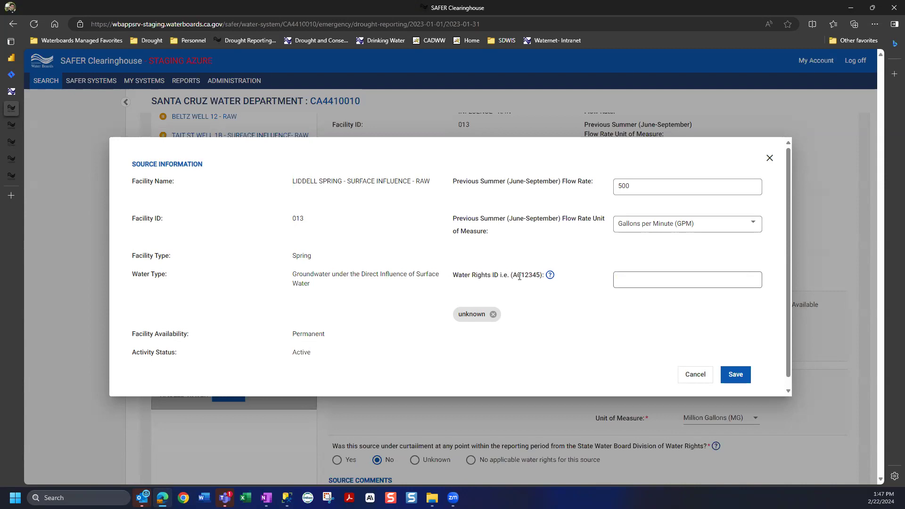
left_click(736, 375)
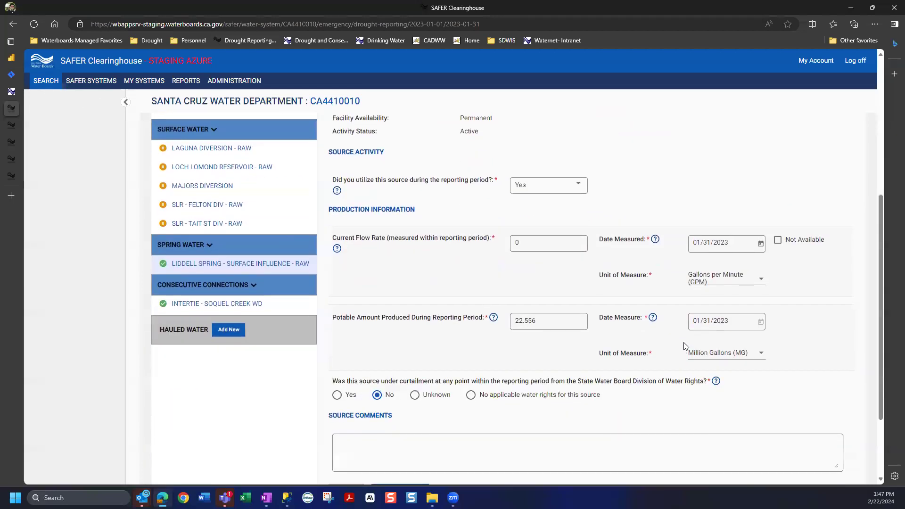
Review the source utilization question together with the source information and production fields for Liddell Spring
triple_click(387, 183)
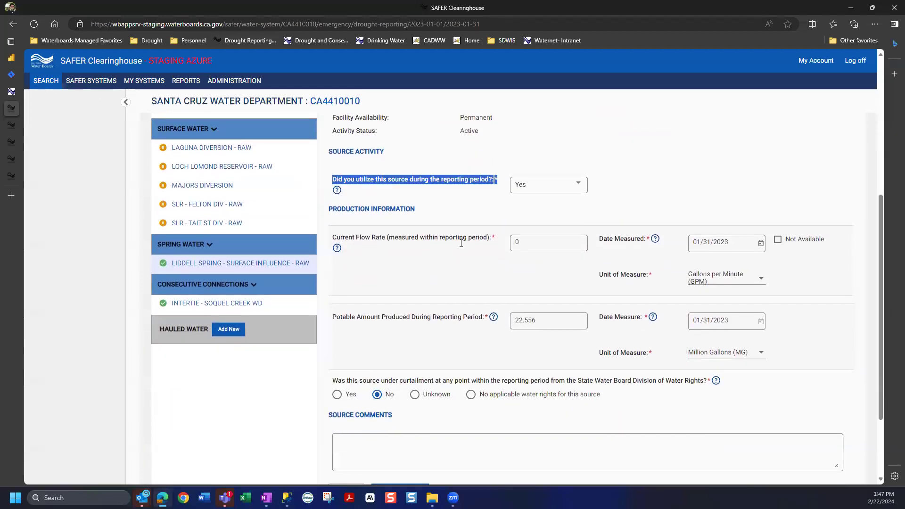
scroll(213, 187, "up", 3)
scroll(213, 186, "up", 1)
scroll(255, 283, "down", 3)
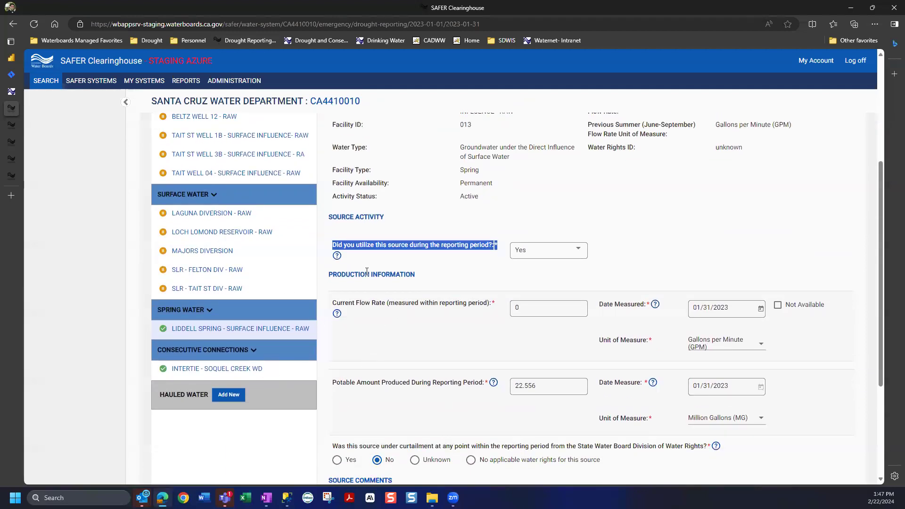
double_click(418, 245)
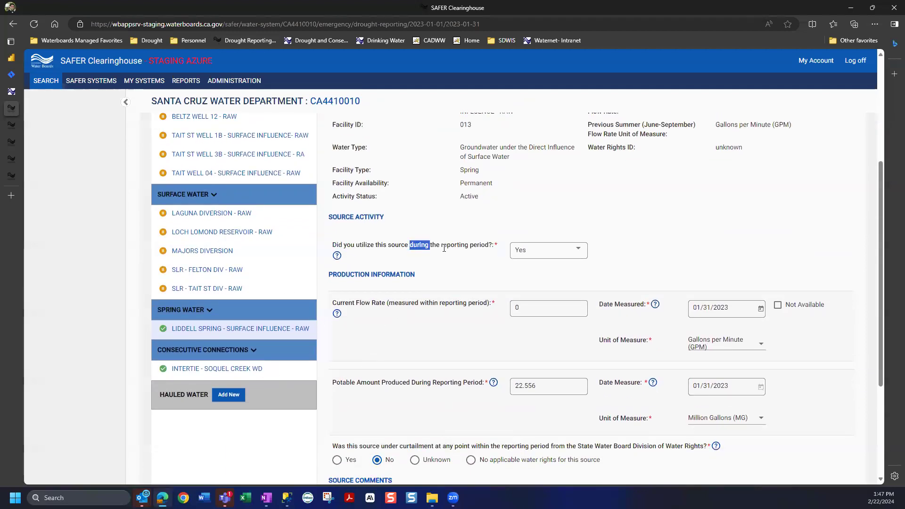
triple_click(460, 245)
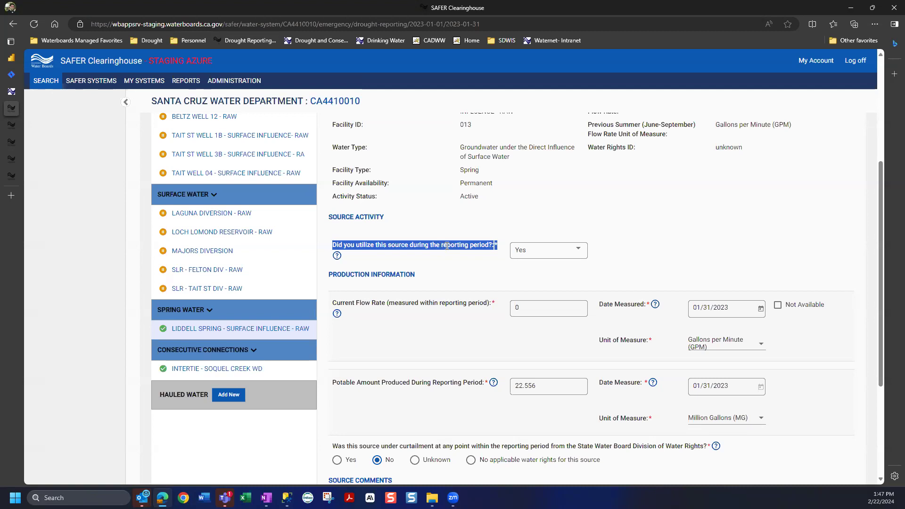
scroll(448, 246, "up", 1)
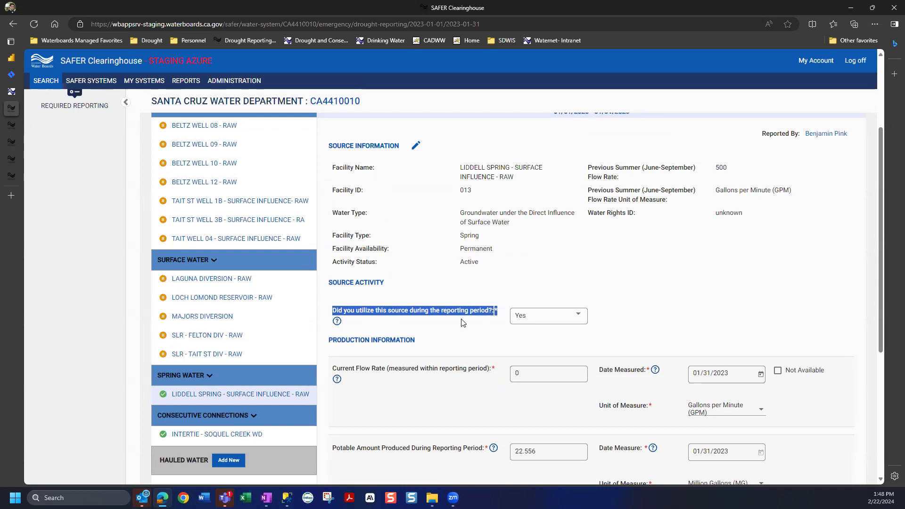
scroll(464, 323, "down", 1)
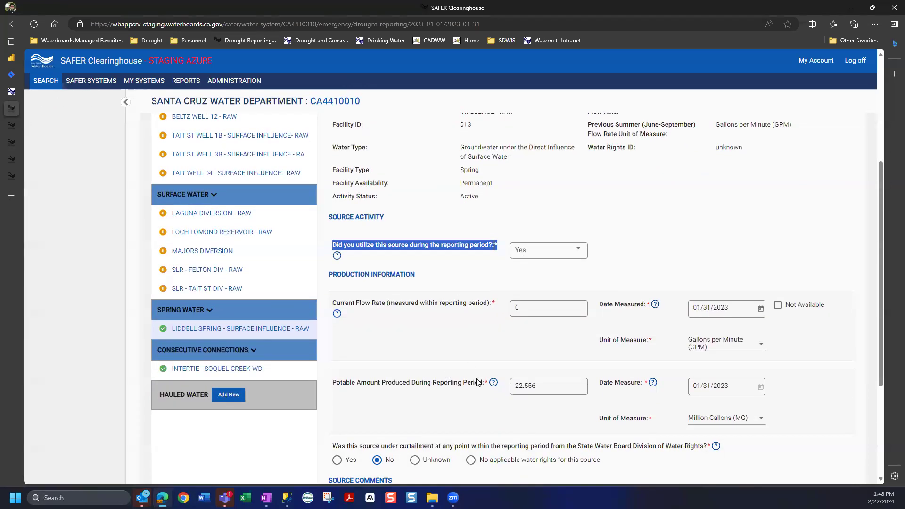
scroll(451, 313, "up", 1)
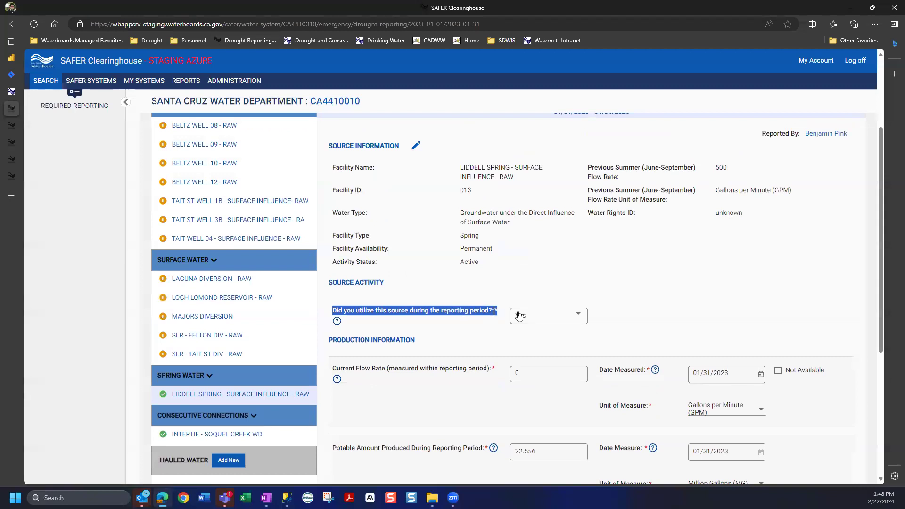
scroll(530, 304, "down", 1)
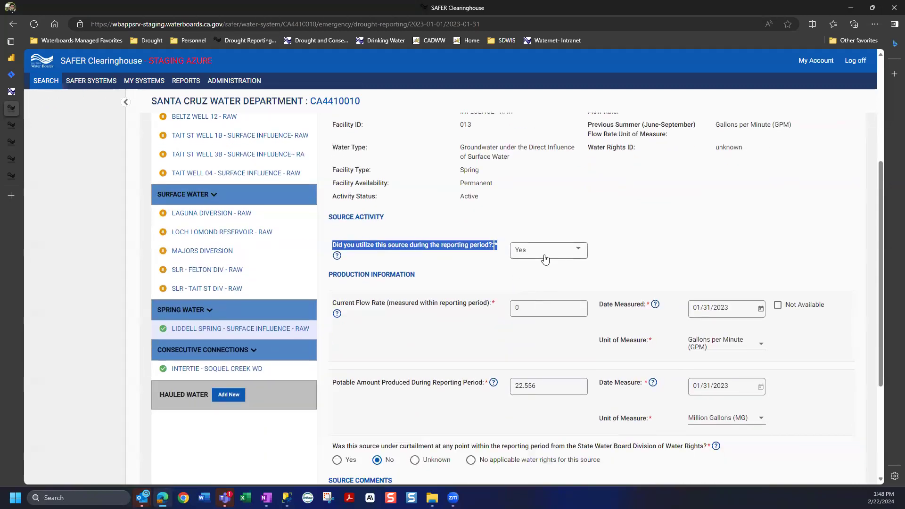
scroll(543, 259, "down", 2)
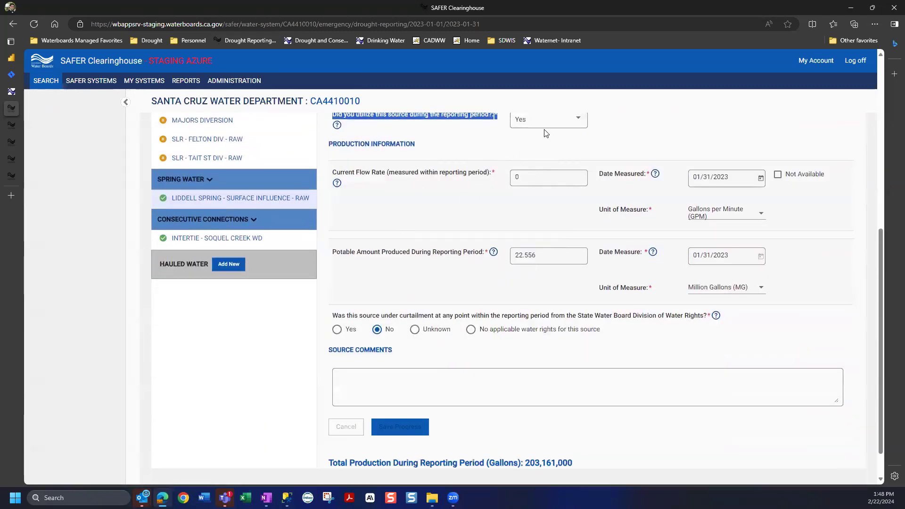
scroll(527, 258, "up", 2)
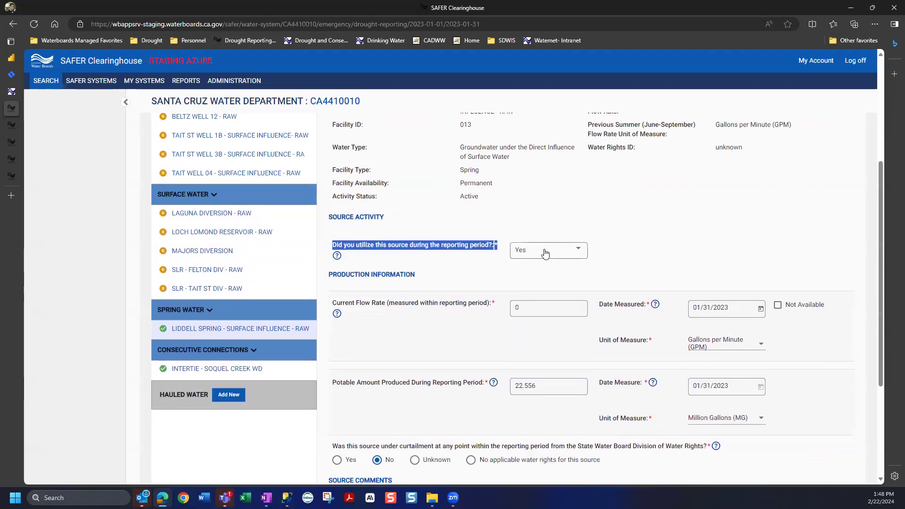
Set the answer on whether the source was utilized during the reporting period to No
left_click(545, 254)
left_click(542, 269)
scroll(558, 275, "down", 1)
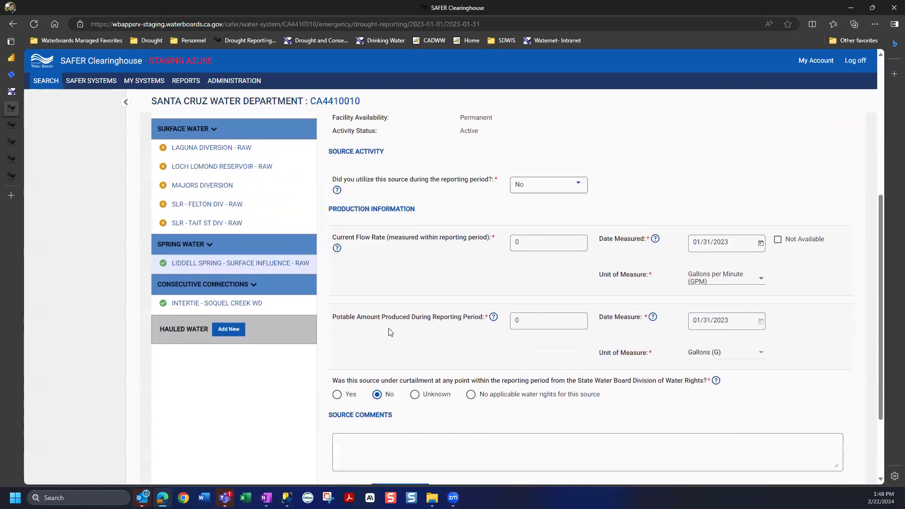
Switch the source utilization answer back to Yes and enter 0 as the potable amount produced
left_click(542, 184)
left_click(533, 165)
left_click(533, 166)
left_click(534, 318)
type("0")
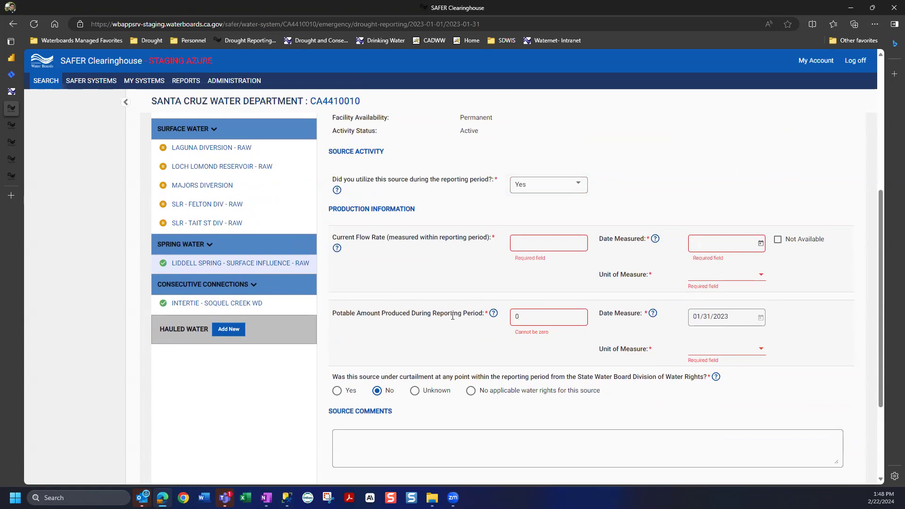
Check the form's validation messages for the production fields, keeping the source utilization answer at Yes
triple_click(522, 332)
left_click(534, 349)
left_click(559, 191)
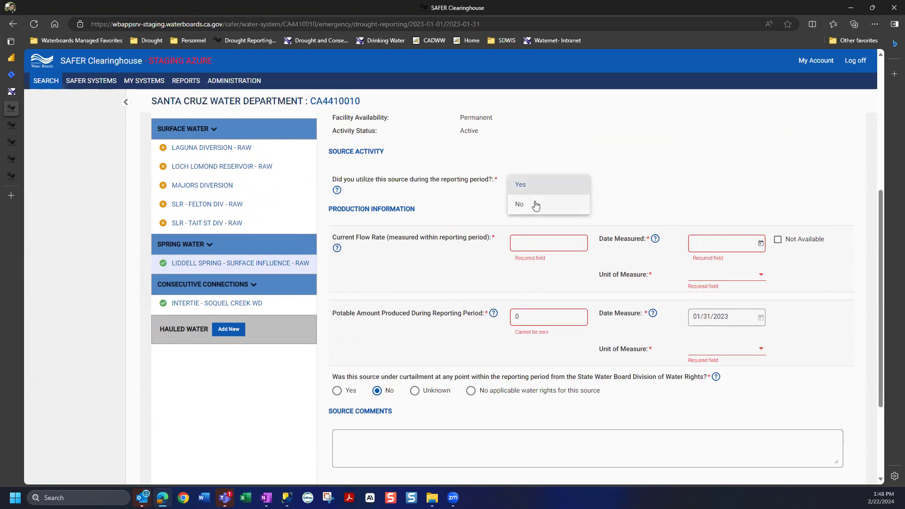
left_click(521, 184)
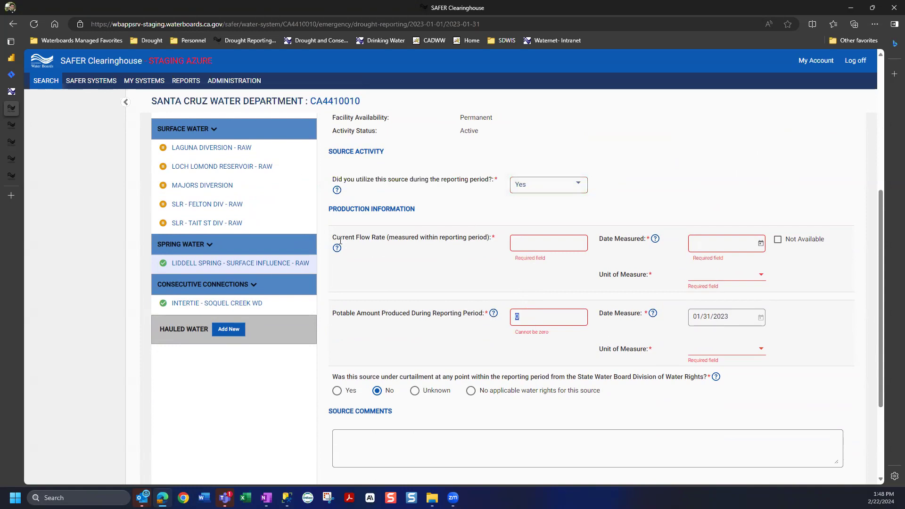
scroll(469, 292, "down", 1)
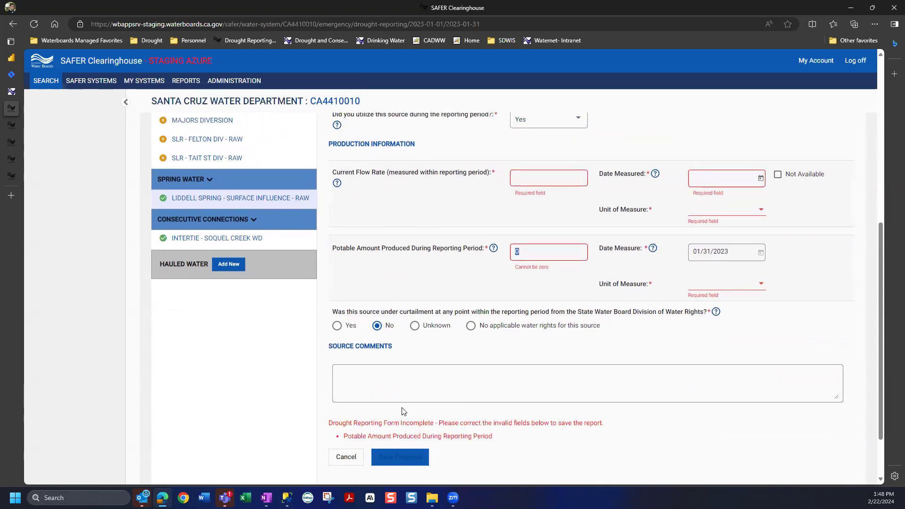
scroll(422, 334, "up", 1)
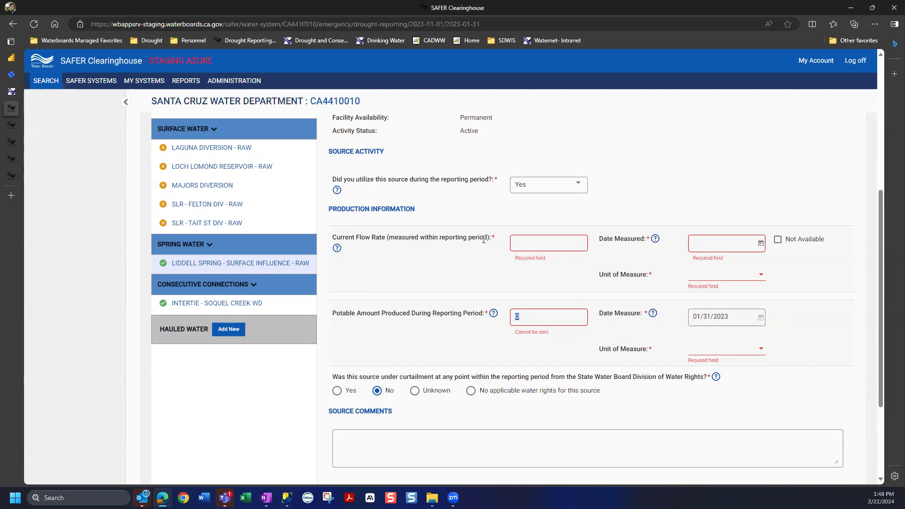
Read the help note for Current Flow Rate, dismiss it and review the source's form
left_click(337, 248)
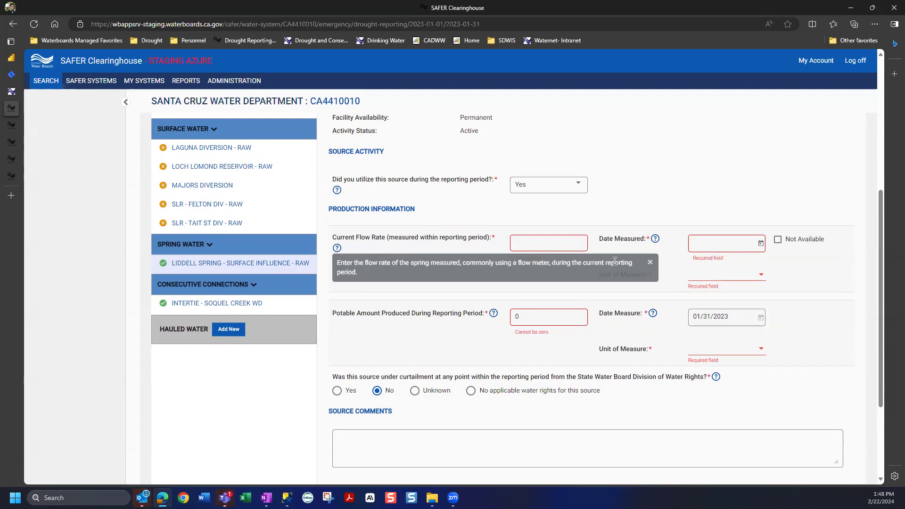
left_click(384, 248)
triple_click(359, 248)
left_click(381, 261)
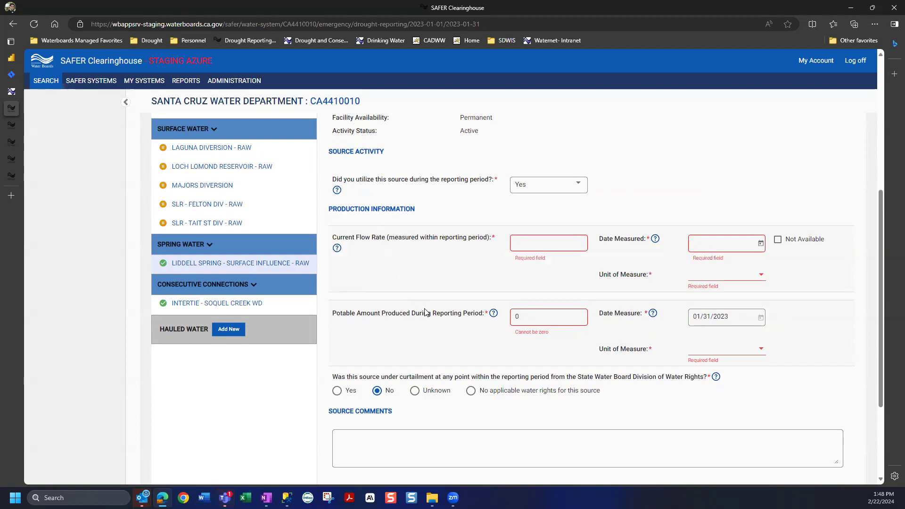
scroll(422, 301, "up", 3)
scroll(487, 322, "down", 2)
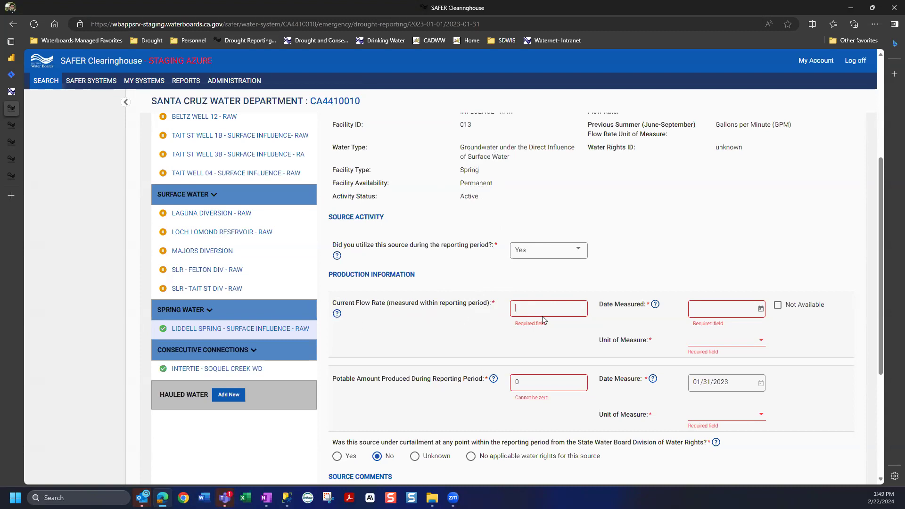
Look through the date picker and unit of measure options for the current flow rate without choosing any
left_click(760, 309)
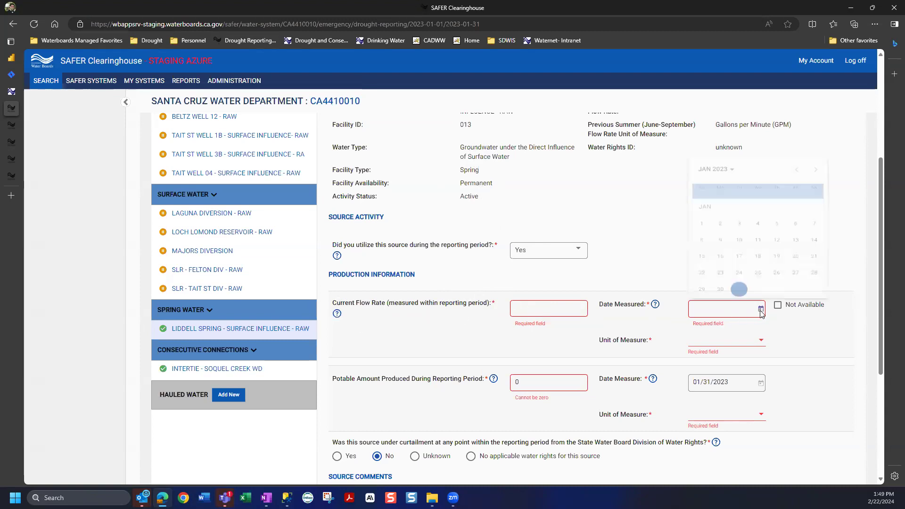
left_click(758, 341)
left_click(758, 341)
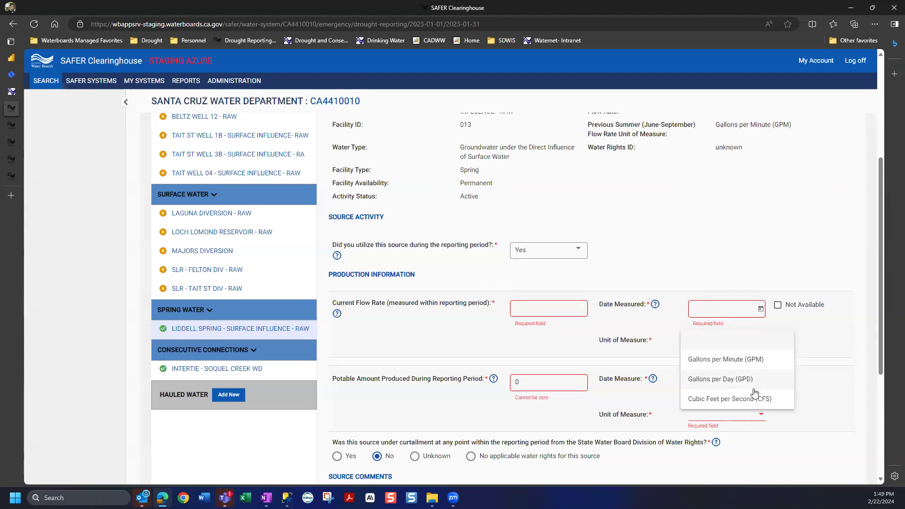
left_click(808, 377)
Enter 500 as the potable amount produced during the reporting period and 500 as the current flow rate
left_click_drag(546, 385, 481, 381)
type("500")
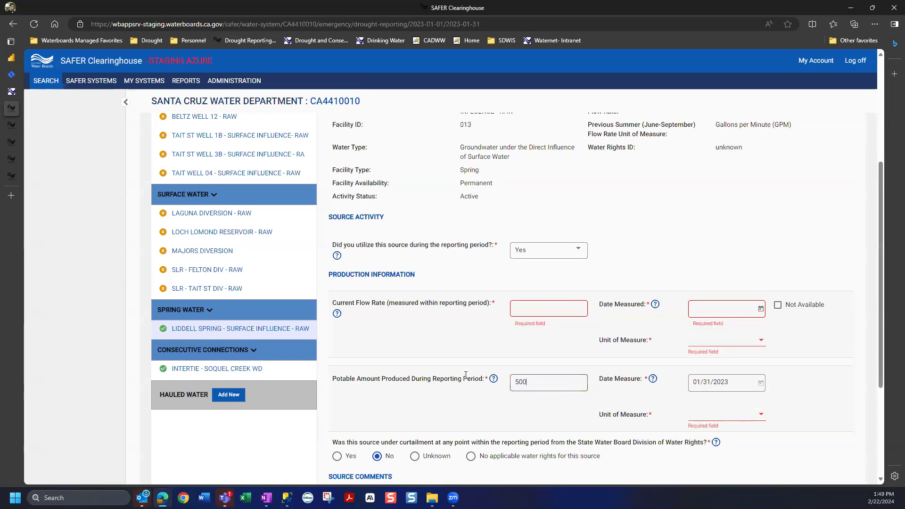
left_click(534, 309)
type("500")
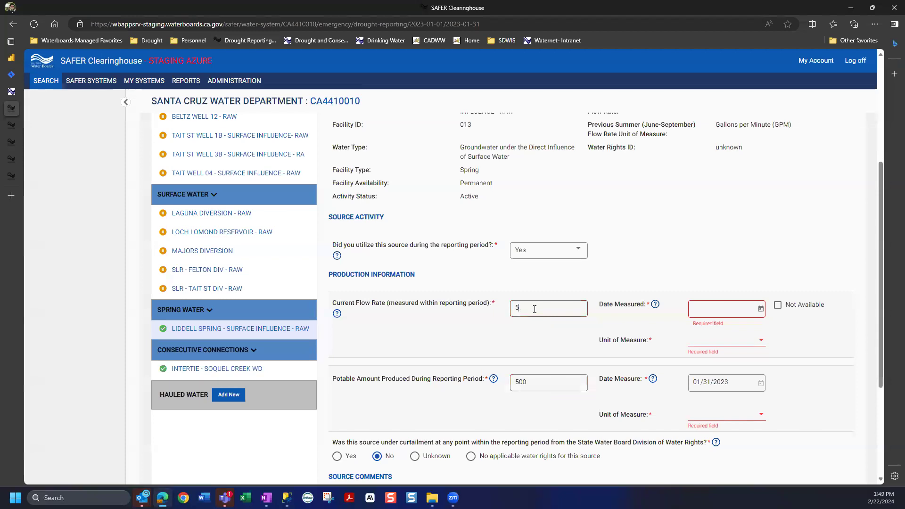
Set the current flow rate's date measured to 01/11/2023 and its unit to Gallons per Minute (GPM)
left_click(758, 307)
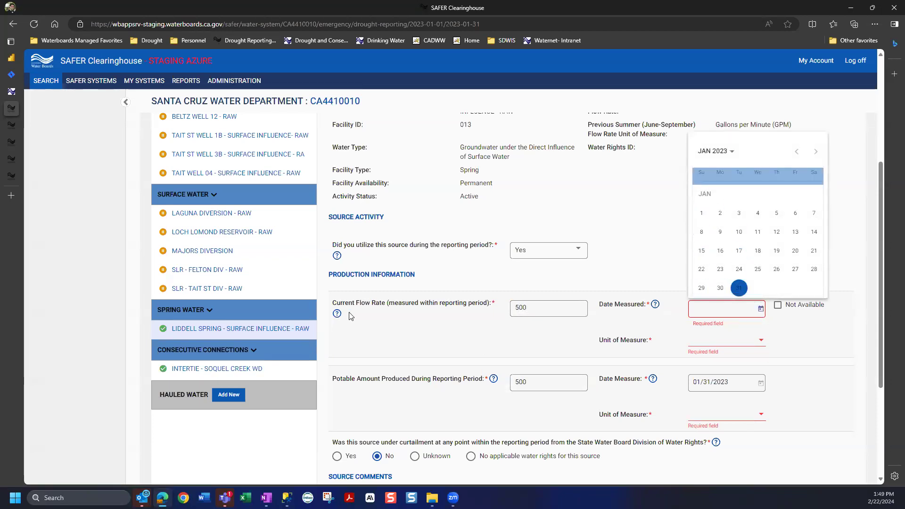
left_click(754, 234)
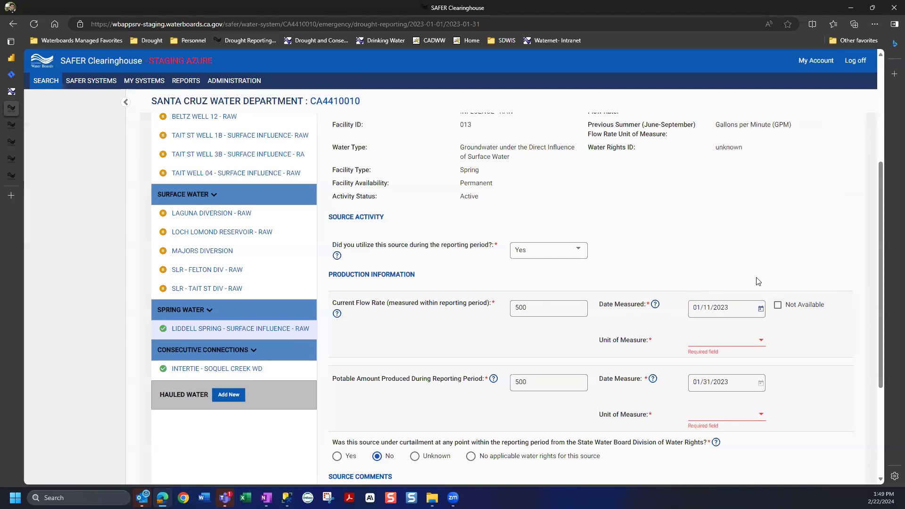
left_click(739, 342)
left_click(743, 367)
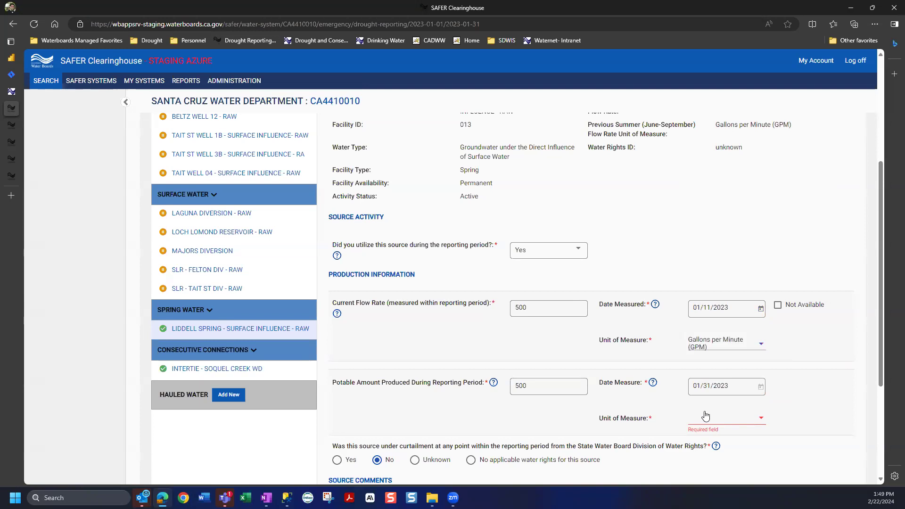
Examine the date measure and the label of the potable amount produced during the reporting period
triple_click(721, 386)
double_click(721, 386)
left_click(721, 386)
double_click(698, 386)
left_click(707, 386)
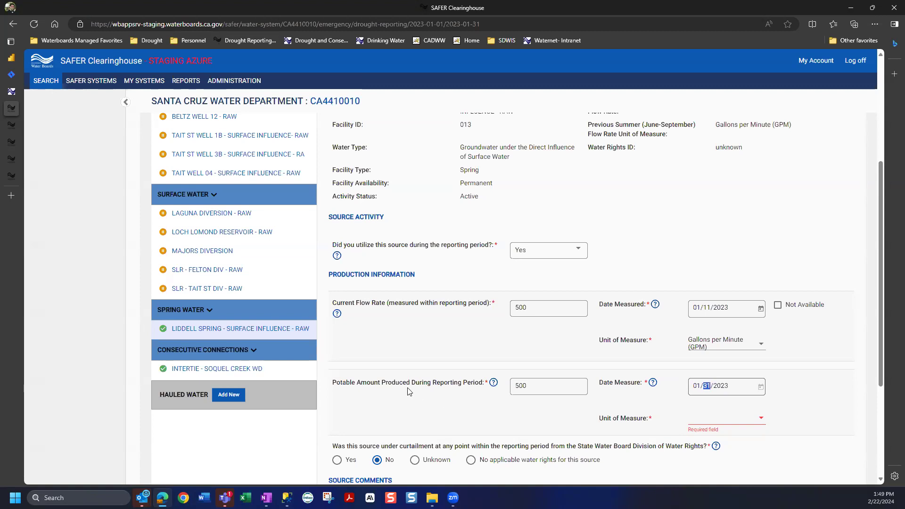
left_click_drag(413, 383, 479, 382)
left_click(637, 417)
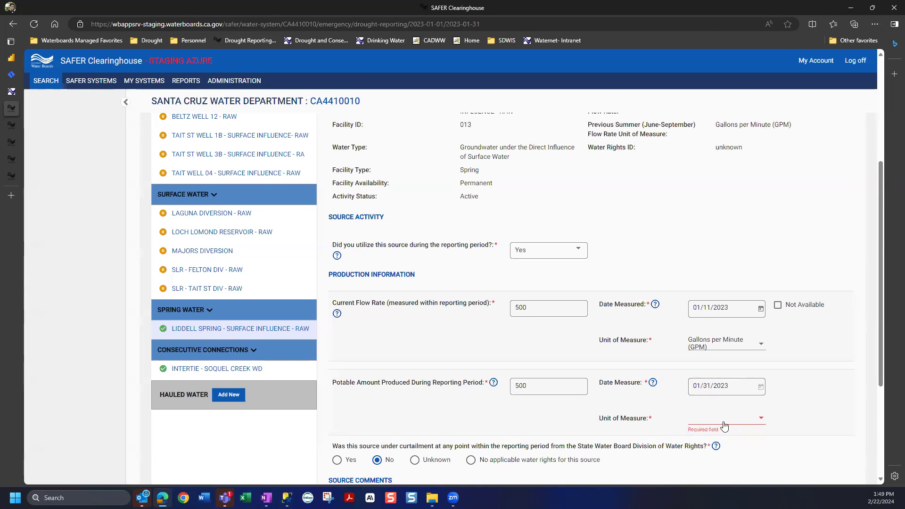
Set the potable amount's unit of measure to Million Gallons (MG) and review the source's production entries
left_click(723, 425)
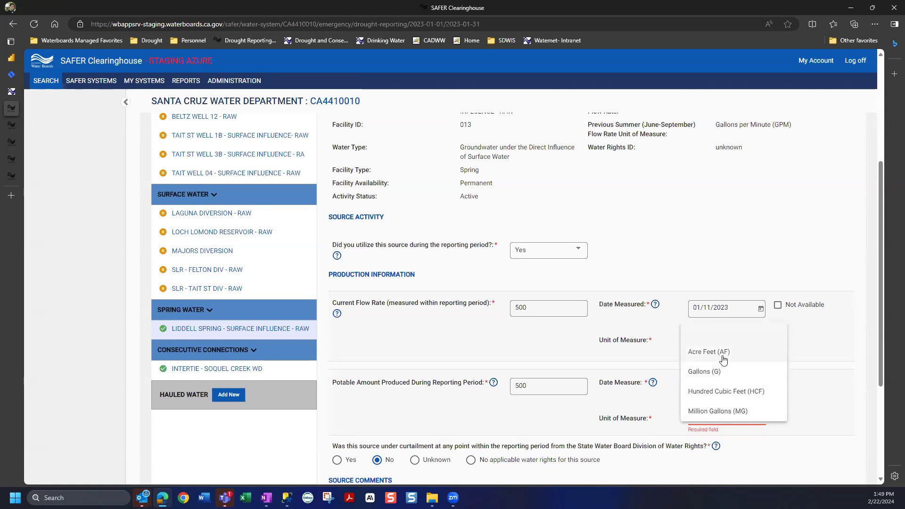
left_click(743, 411)
scroll(537, 423, "down", 3)
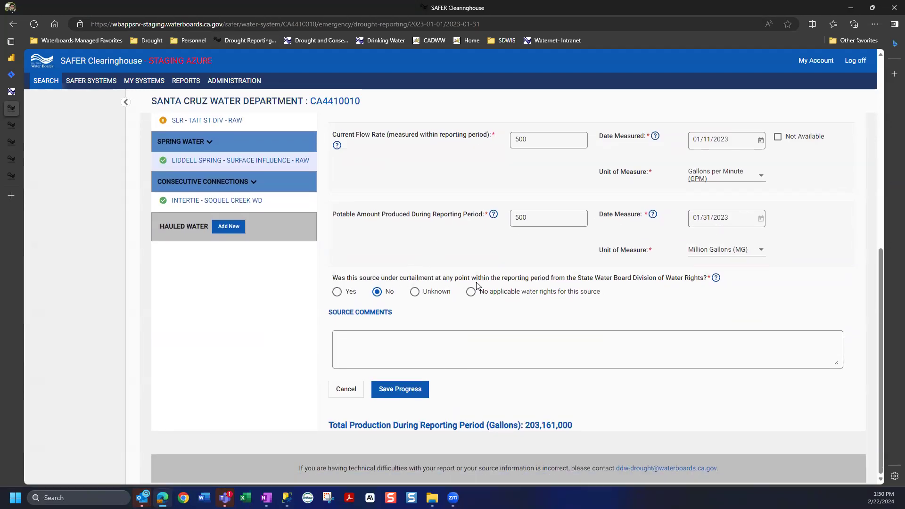
scroll(504, 325, "up", 4)
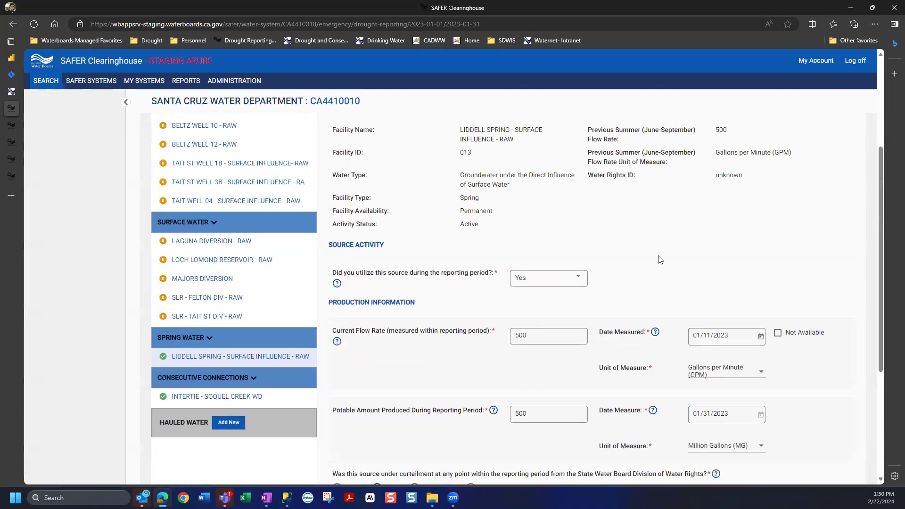
Try the Yes, No and Unknown answers to the curtailment question, and settle on "No applicable water rights for this source"
scroll(617, 283, "down", 4)
left_click(472, 292)
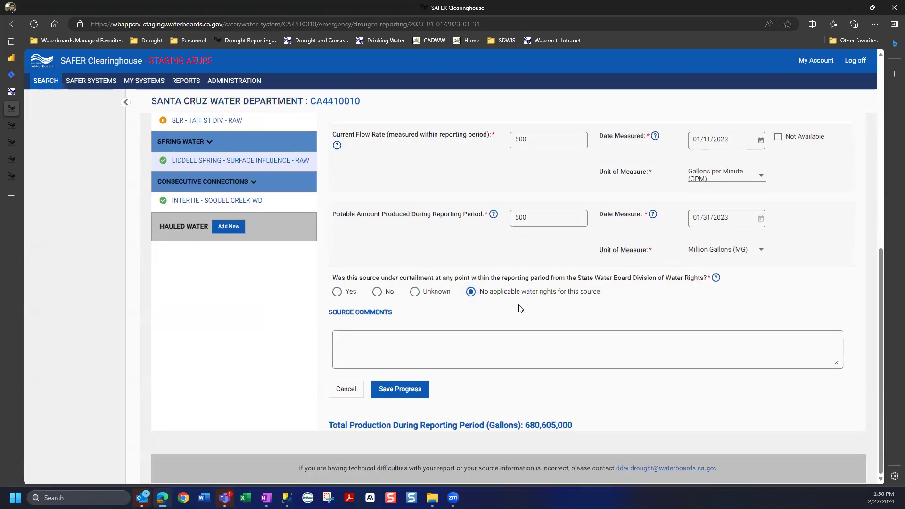
left_click(338, 293)
left_click(378, 293)
left_click(414, 292)
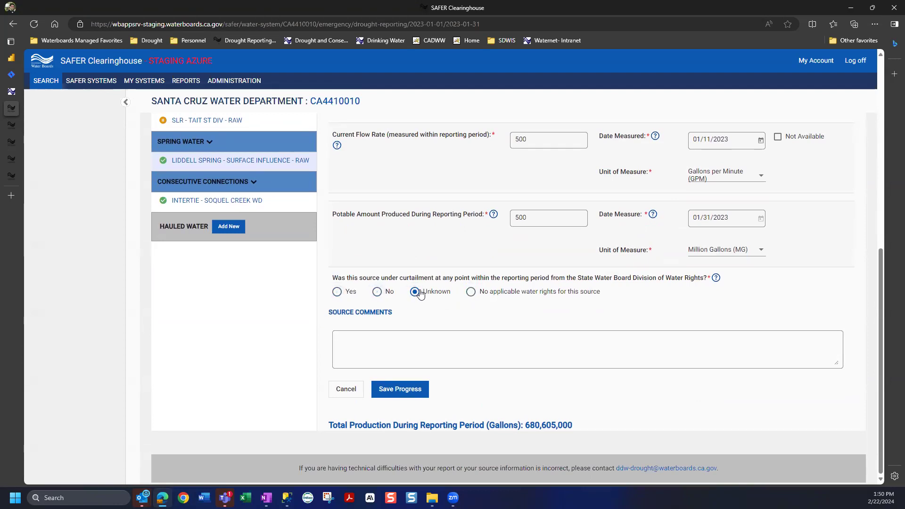
left_click(381, 293)
left_click(486, 292)
Discard the unsaved changes to the Liddell Spring report and review its source and production information
left_click(357, 390)
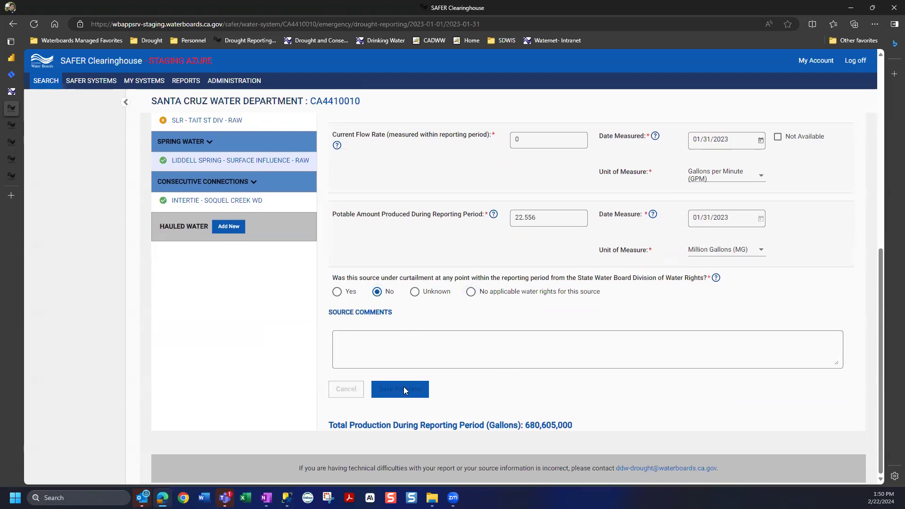
scroll(540, 364, "up", 5)
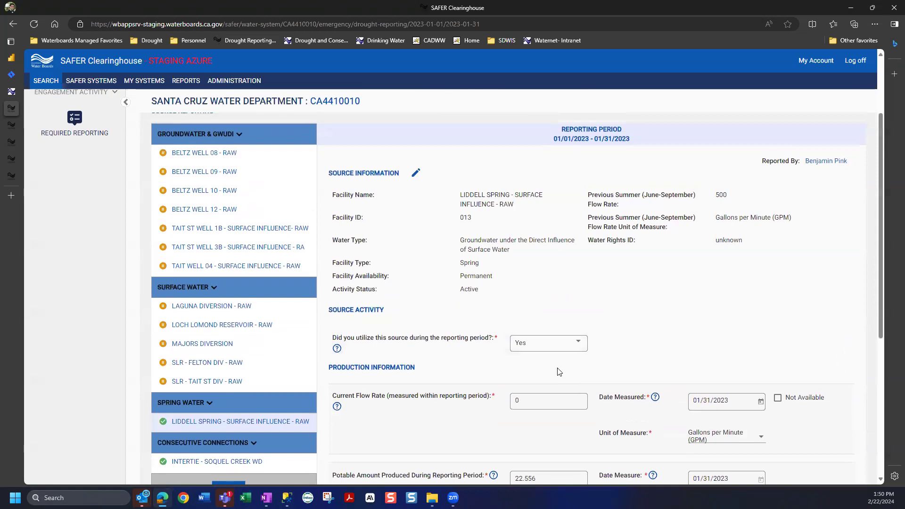
scroll(457, 335, "up", 3)
scroll(408, 341, "down", 6)
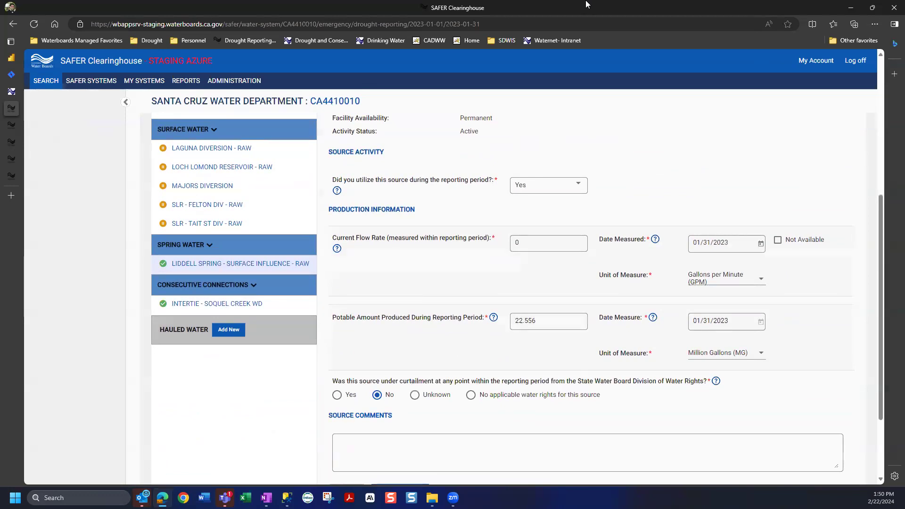
scroll(770, 135, "down", 2)
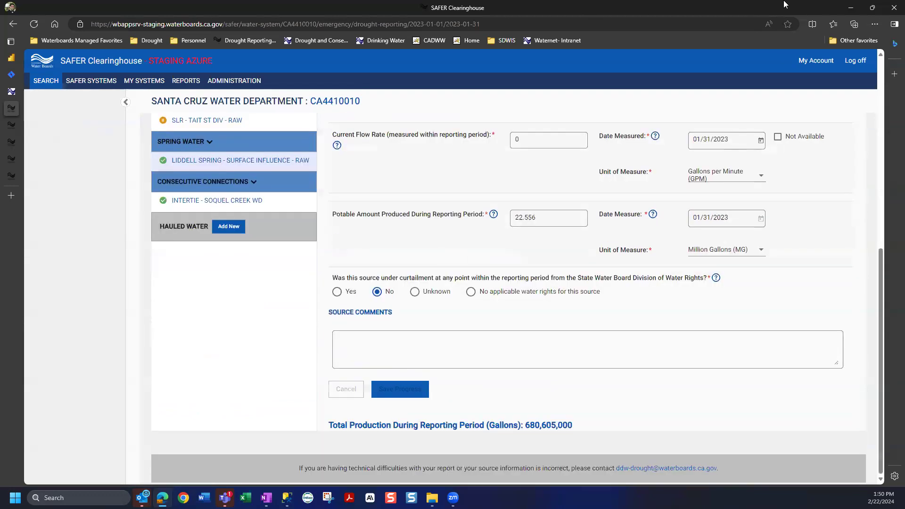